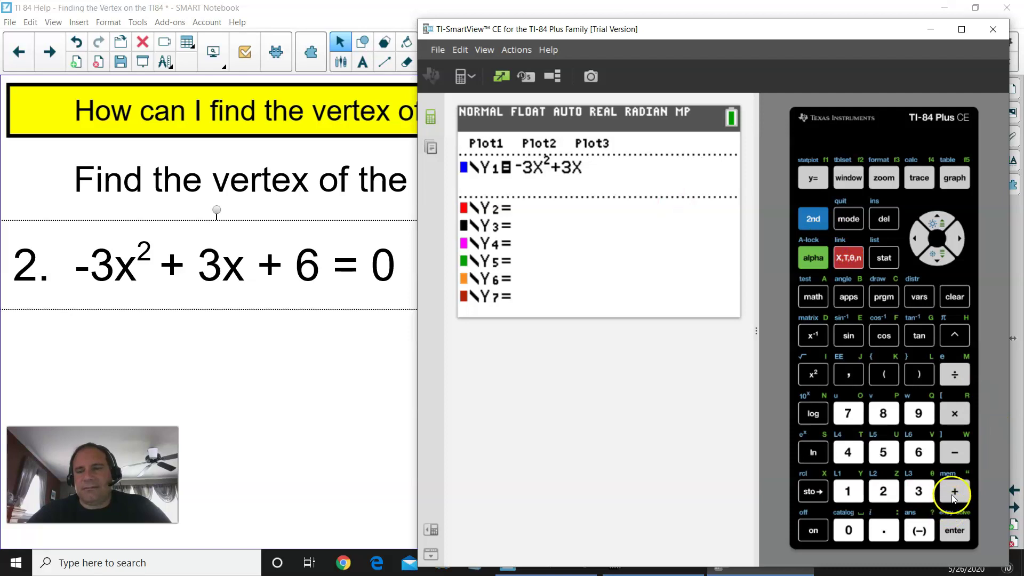
Add +6 to complete Y1 = -3X²+3X+6 and graph the downward-opening parabola.
click(918, 452)
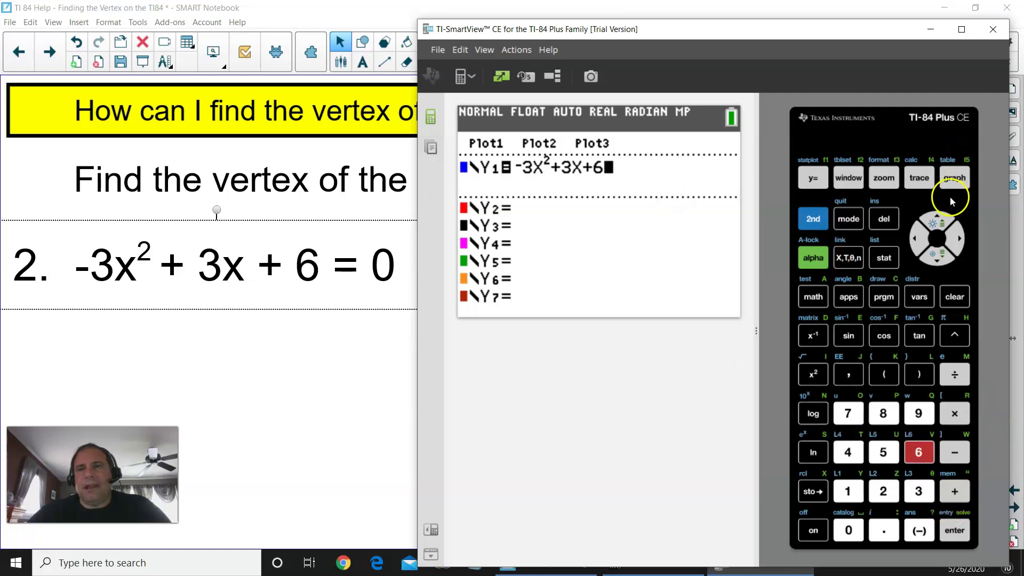
click(954, 179)
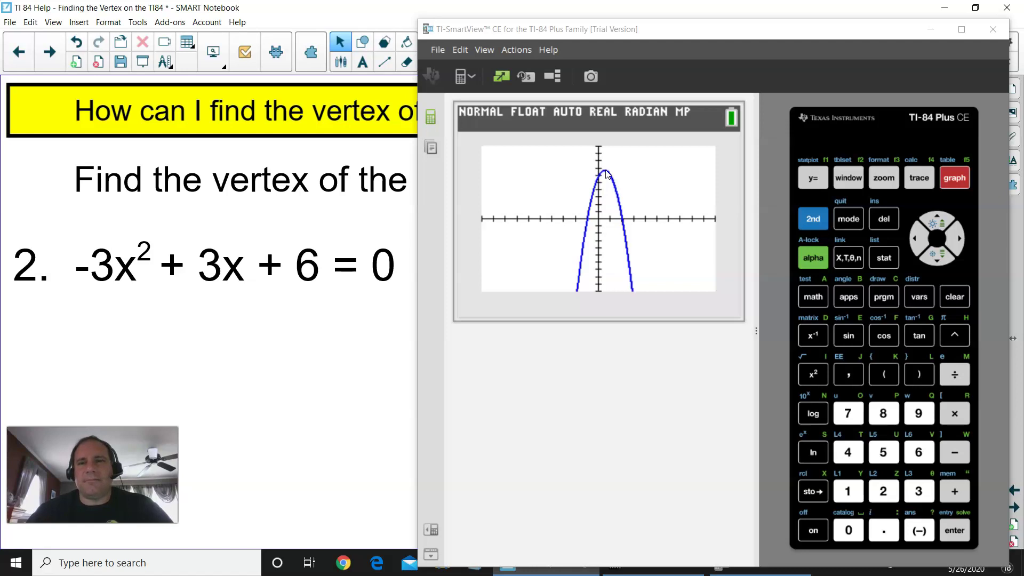
Start the maximum calculation with left bound X=0 and right bound X=1.2121212.
click(813, 219)
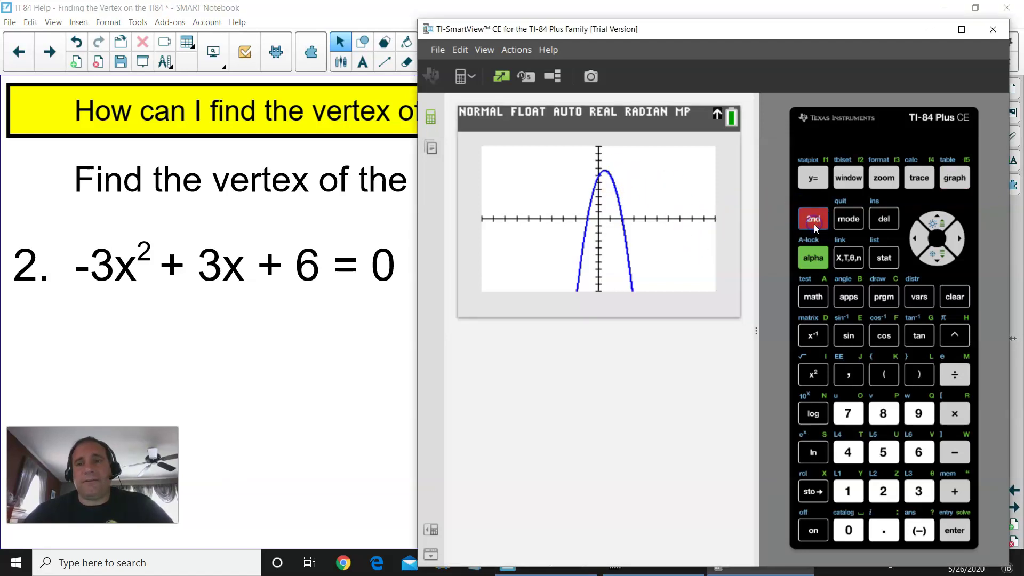
click(912, 177)
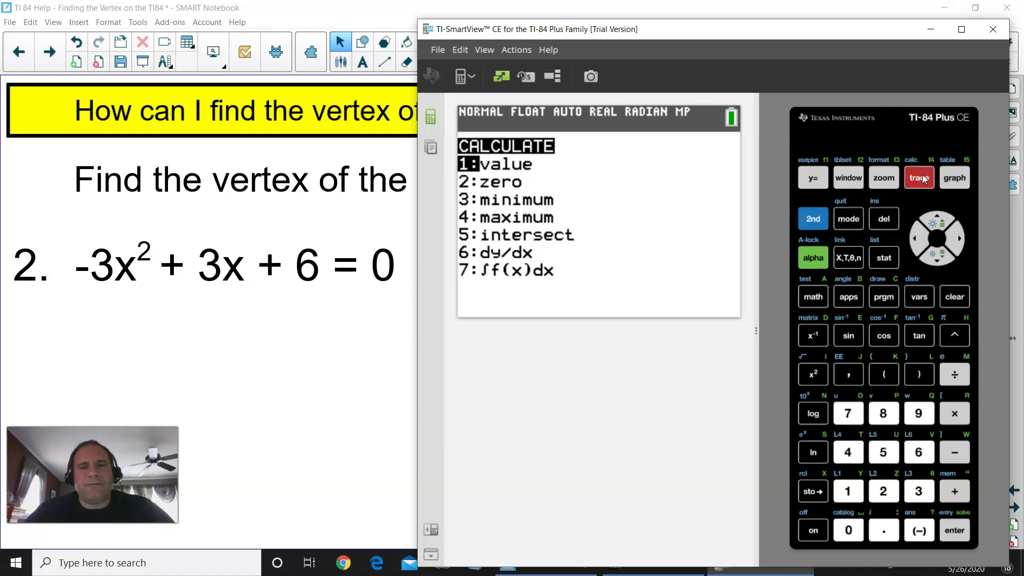
click(847, 452)
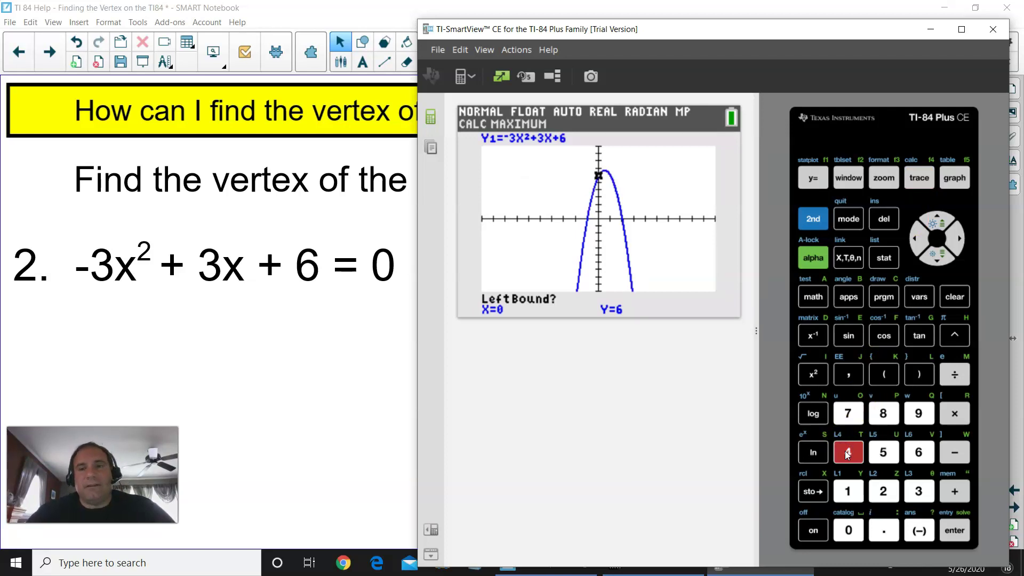
click(956, 528)
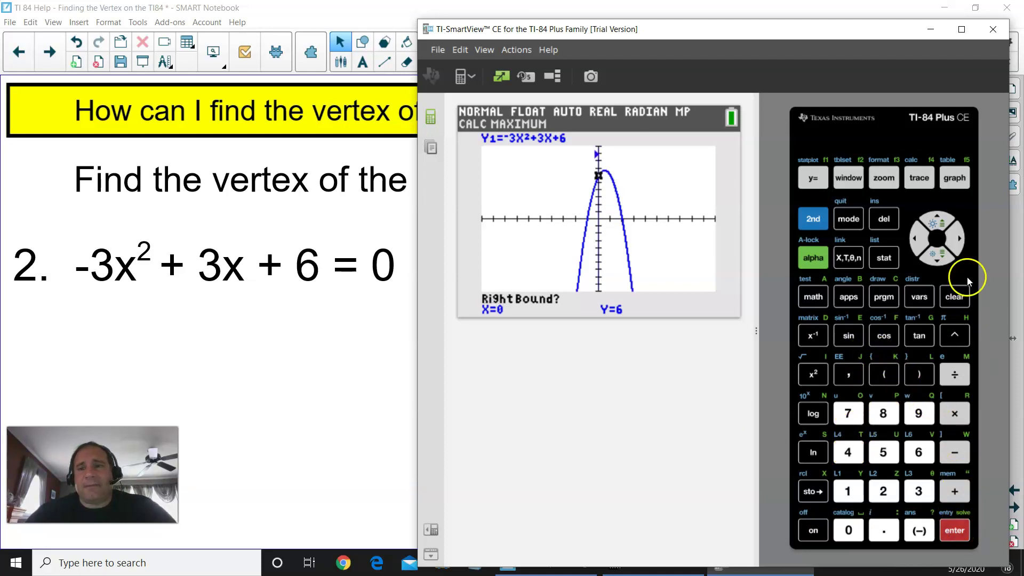
click(958, 236)
click(958, 237)
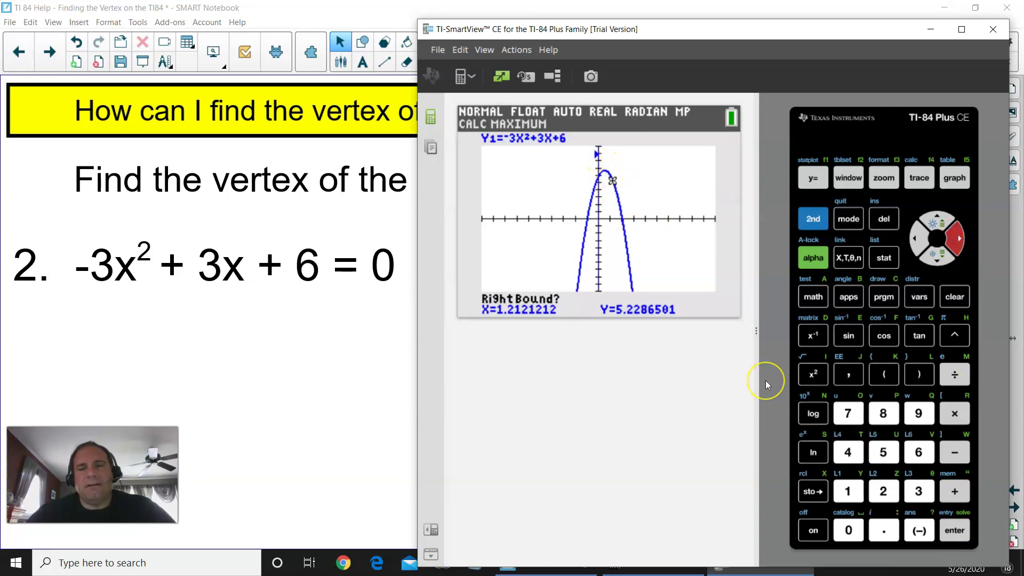
click(958, 529)
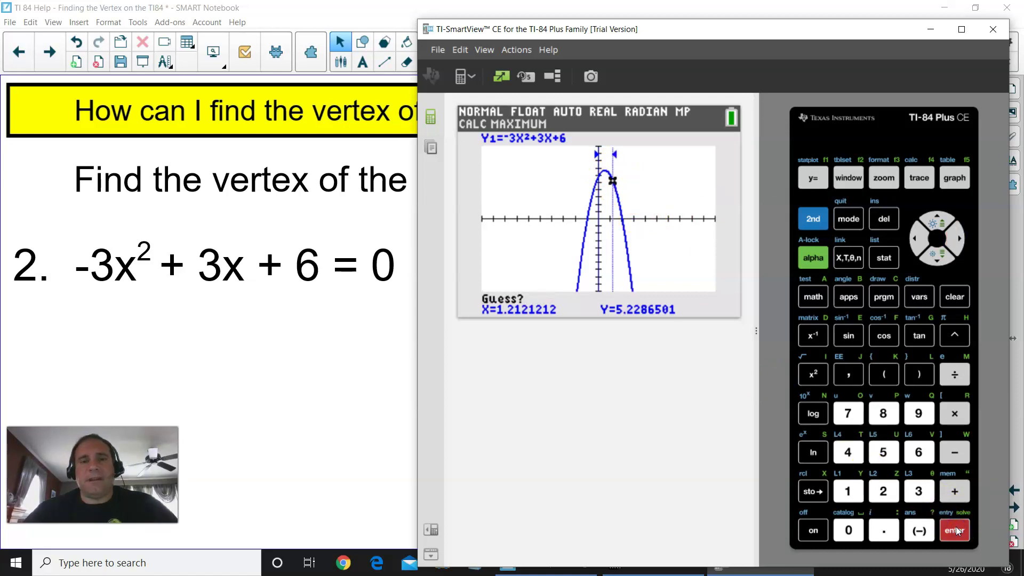
Guess near the peak, get maximum X≈0.5, Y=6.75, and reveal vertex (0.5, 6.75) on the slide.
click(913, 239)
click(911, 238)
click(912, 238)
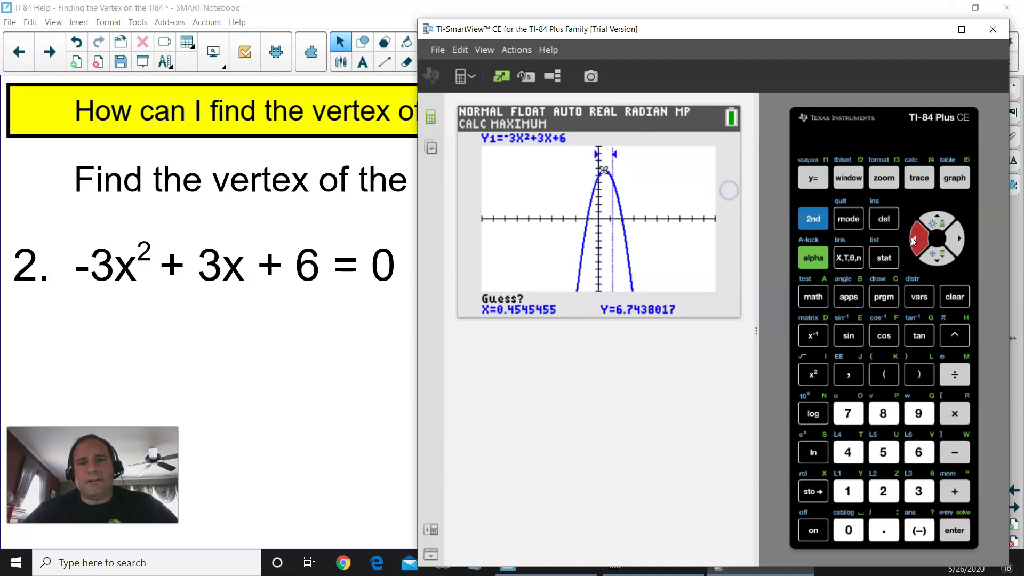
click(946, 532)
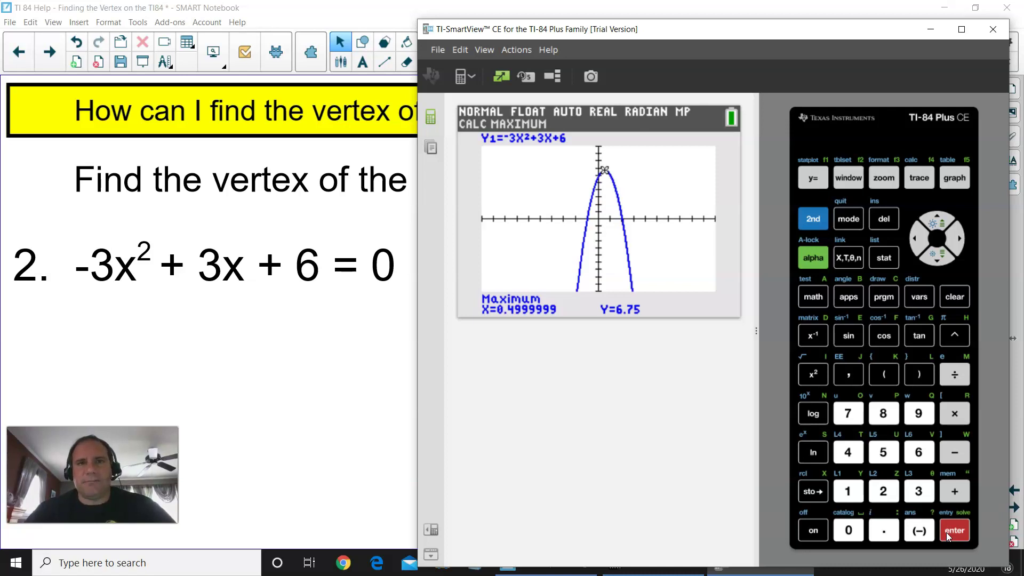
click(1013, 507)
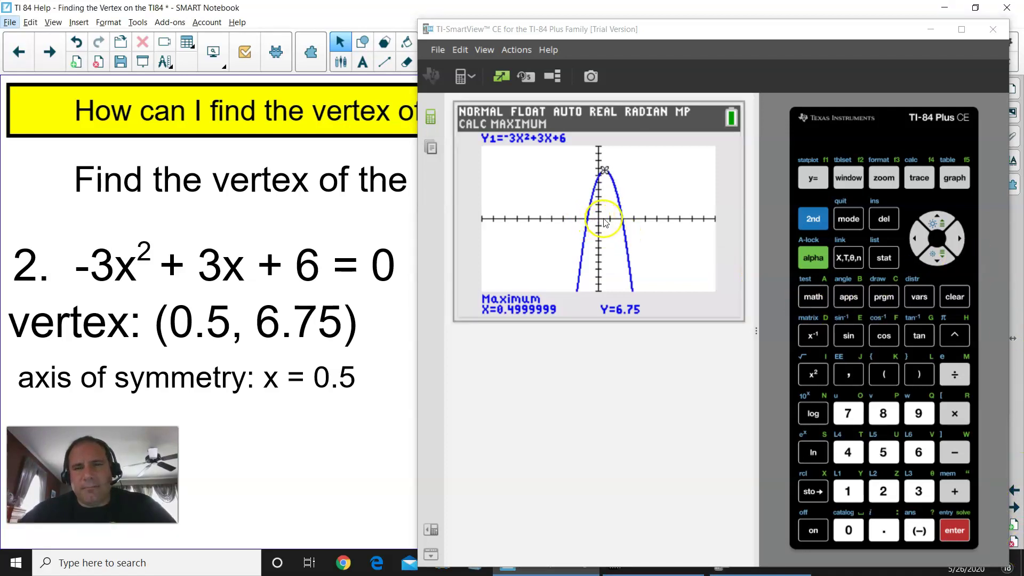
Point out the vertex on the graph and advance Notebook to problem 3, x² + 8 = 0.
drag(606, 223, 605, 175)
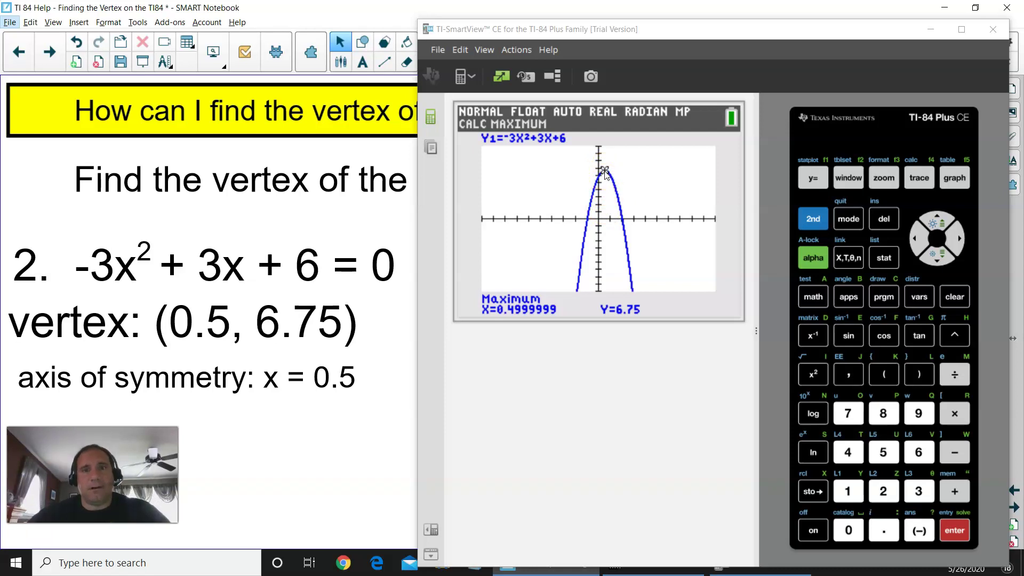
click(606, 173)
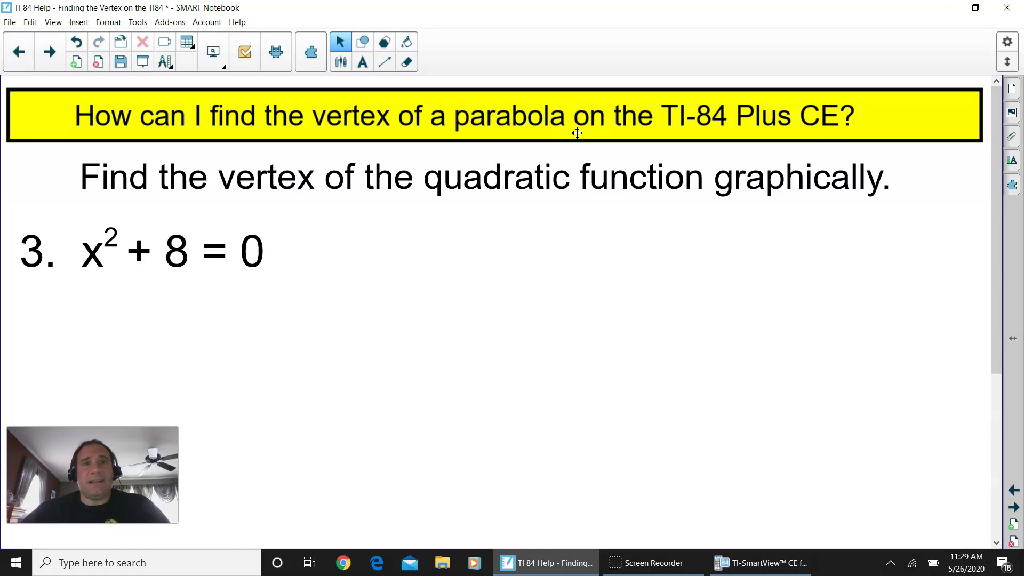
Restore the calculator, enter X²+8 as Y1, and graph it.
click(809, 564)
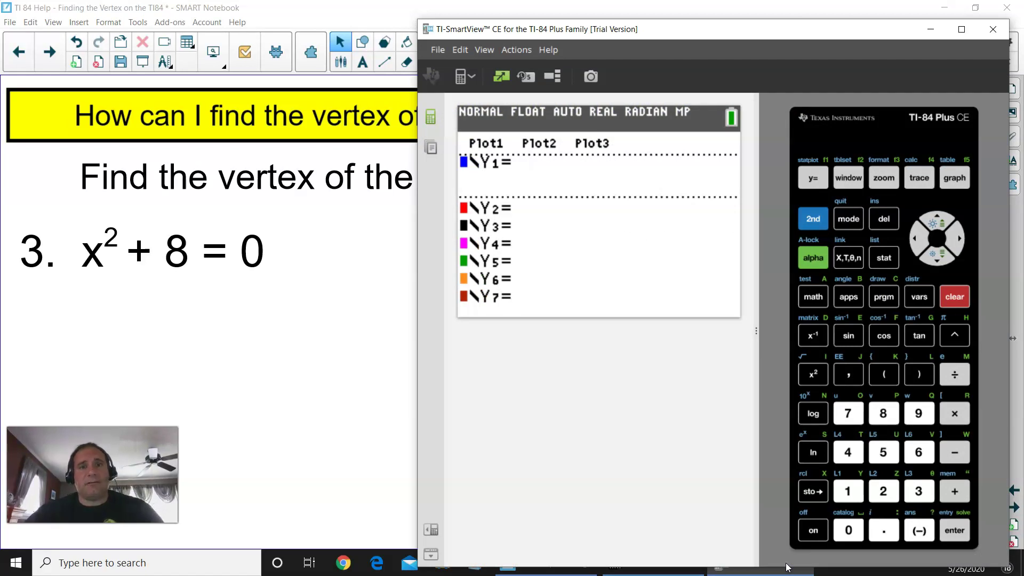
click(839, 267)
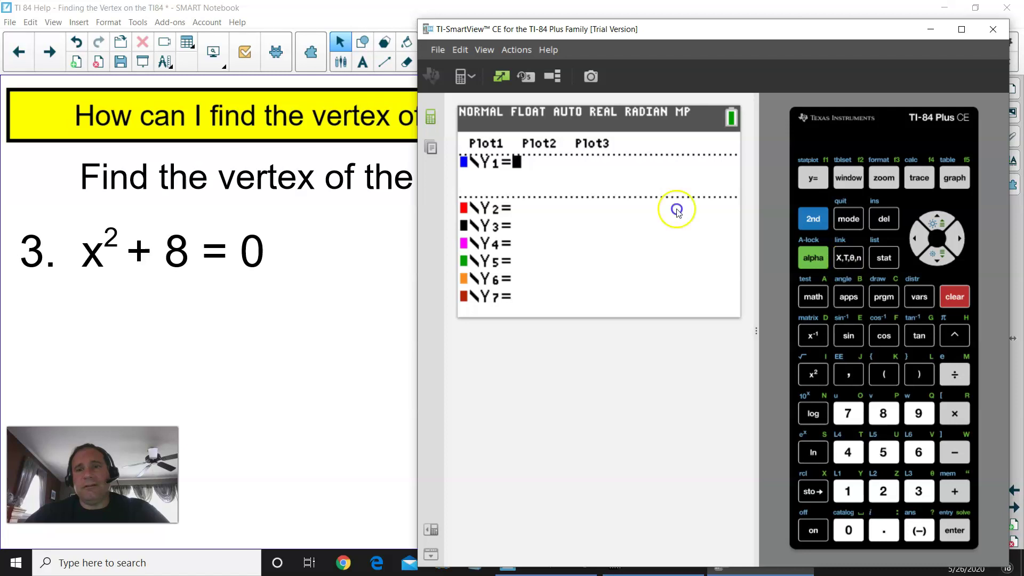
click(808, 379)
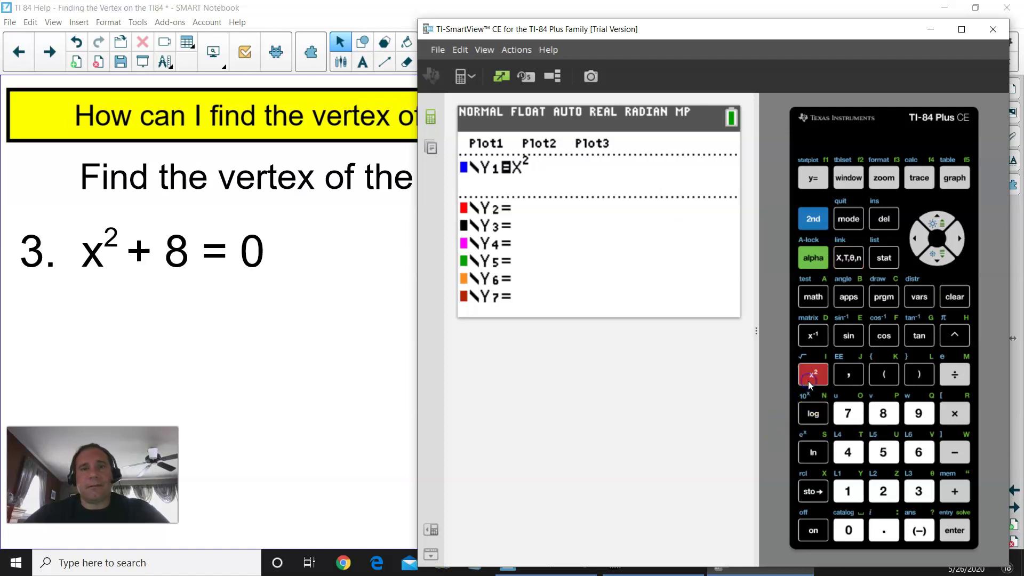
click(969, 496)
click(883, 413)
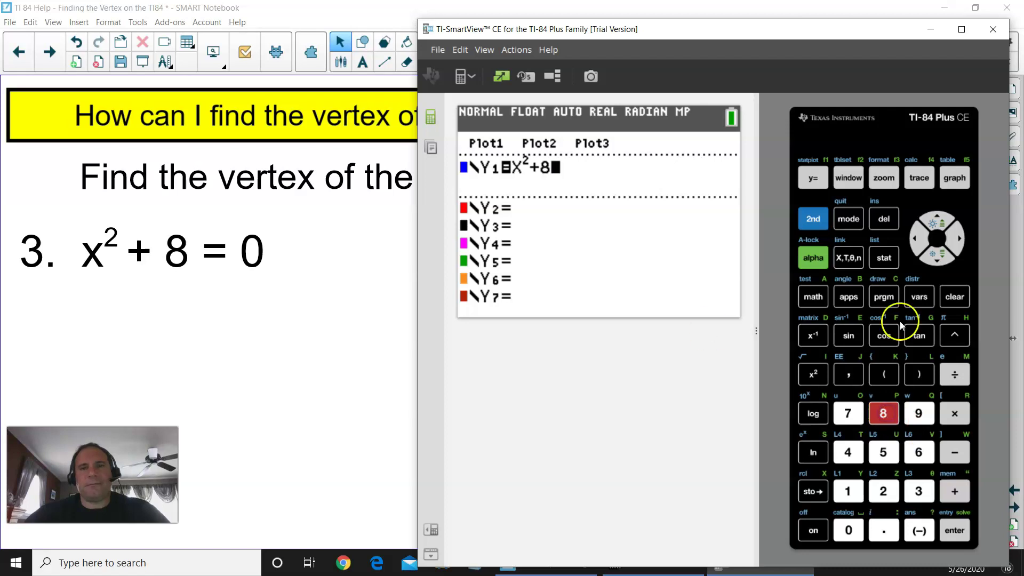
click(949, 178)
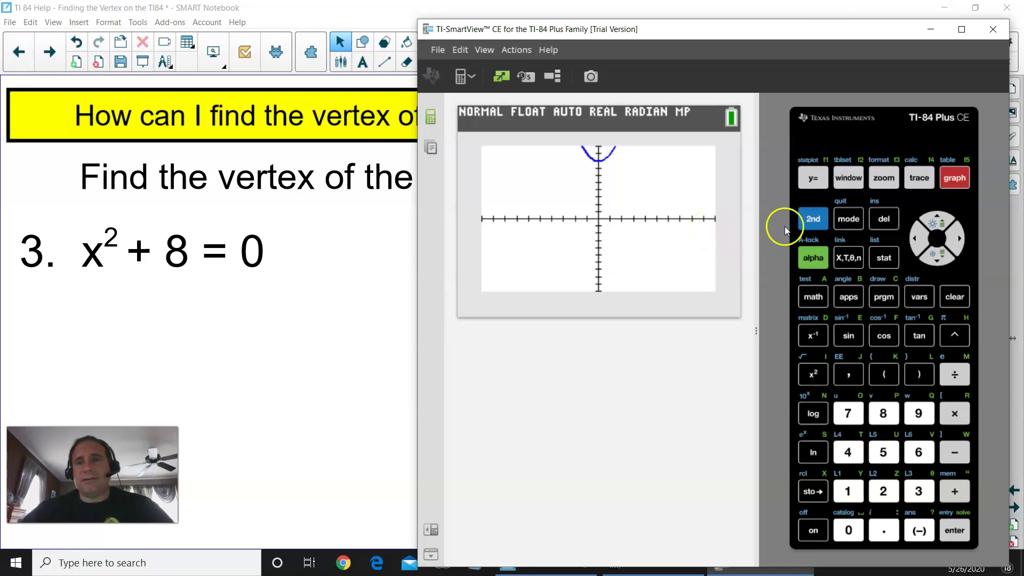
Start the minimum calculation and set the left bound left of the vertex.
click(813, 220)
click(921, 179)
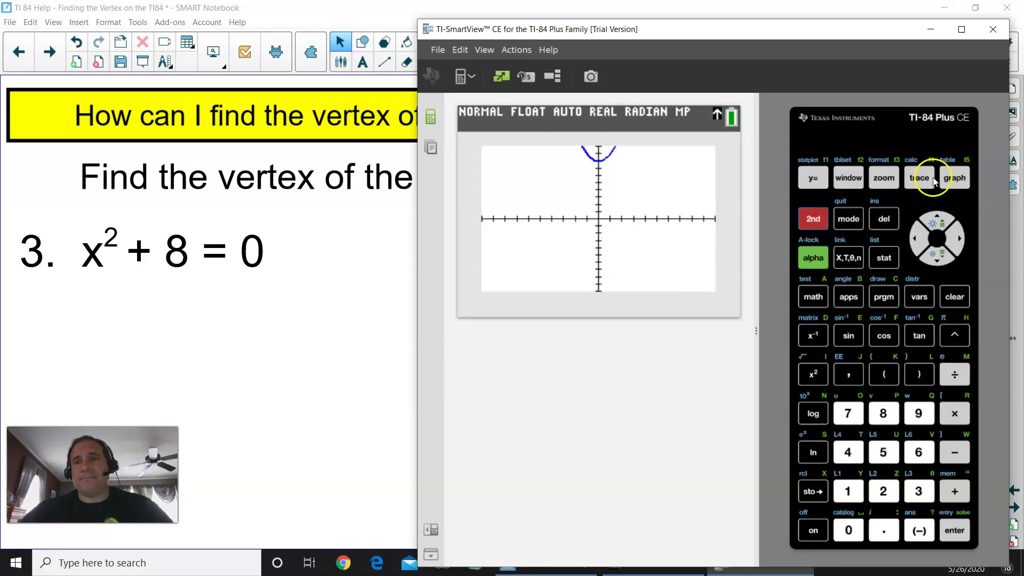
click(920, 180)
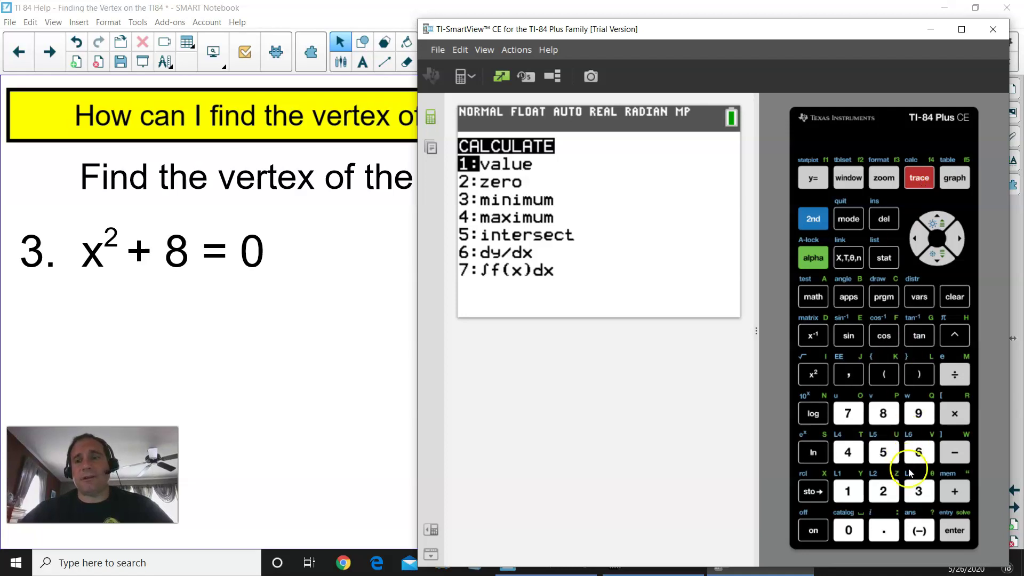
click(918, 491)
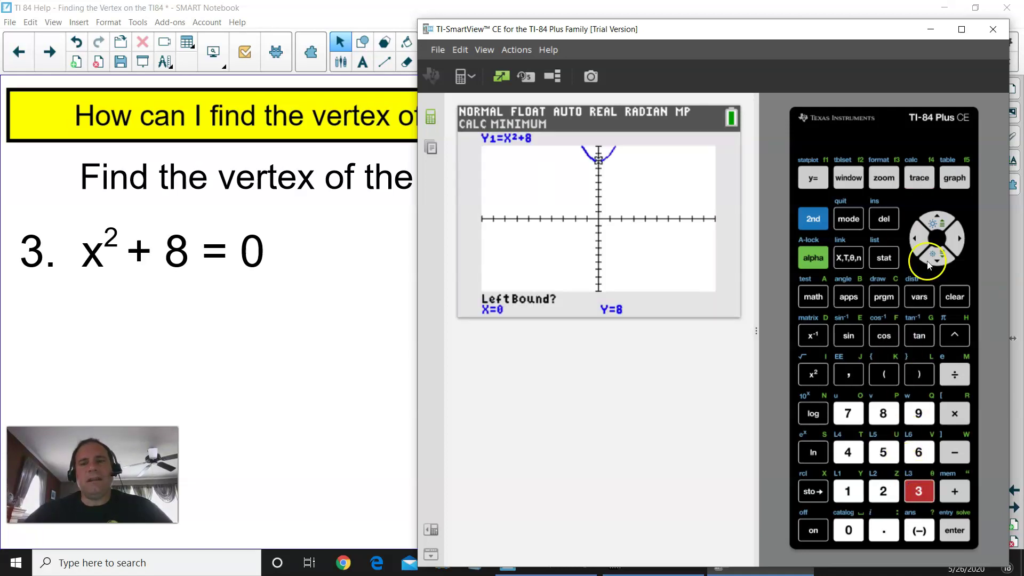
click(915, 240)
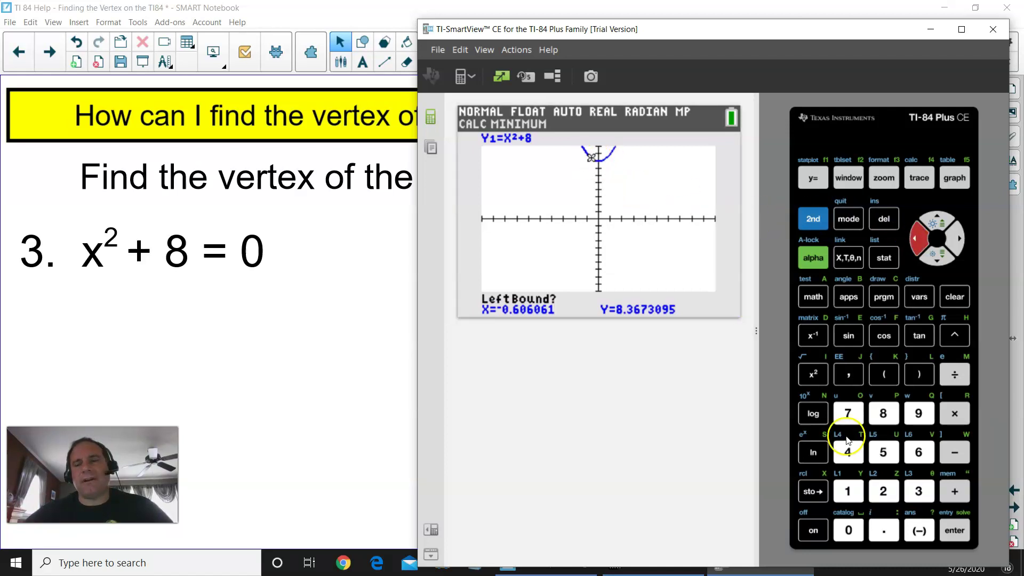
click(953, 530)
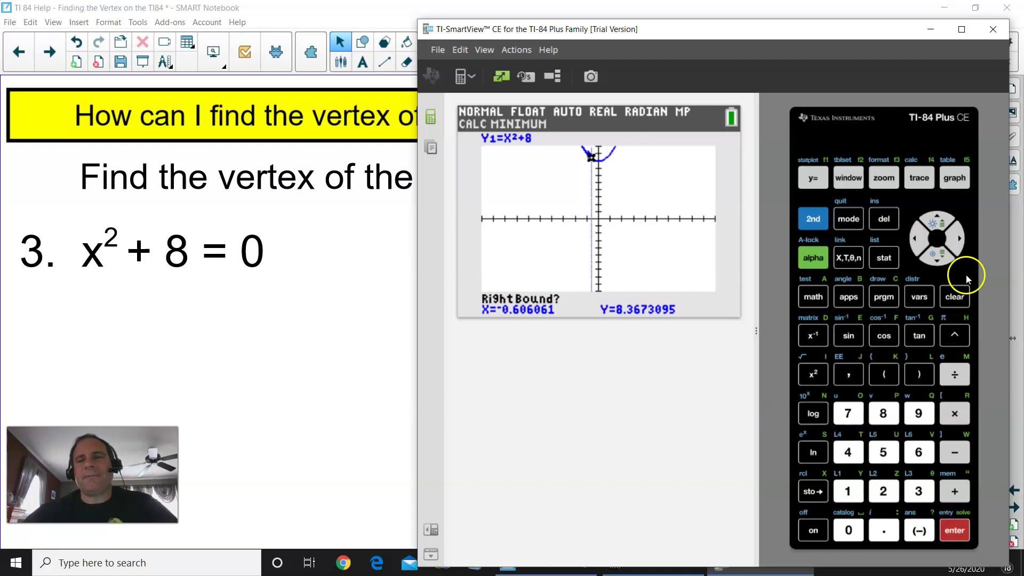
Set the right bound past the vertex at X=0.7575758.
click(959, 240)
click(958, 240)
click(958, 240)
click(959, 240)
click(958, 240)
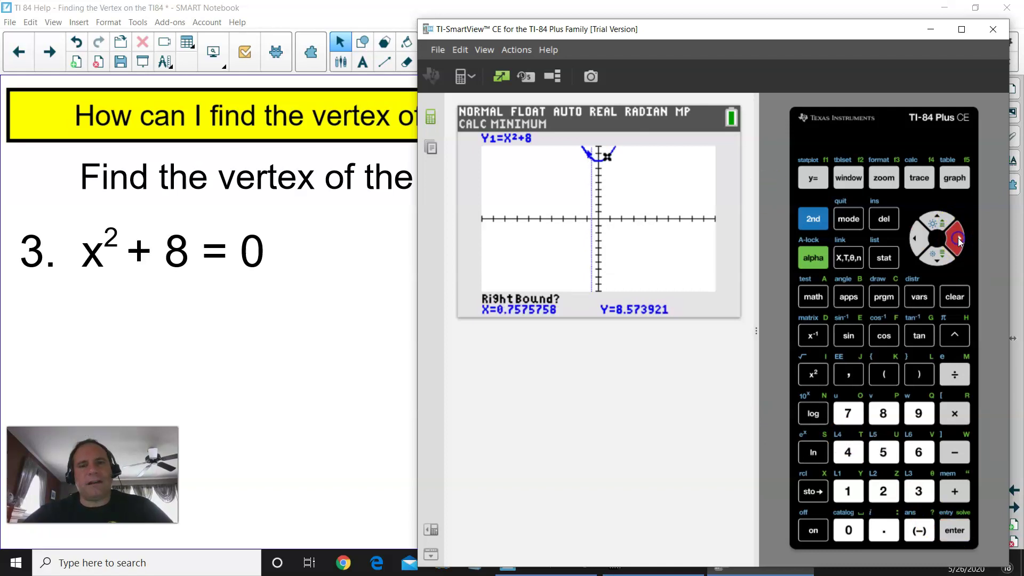
click(949, 531)
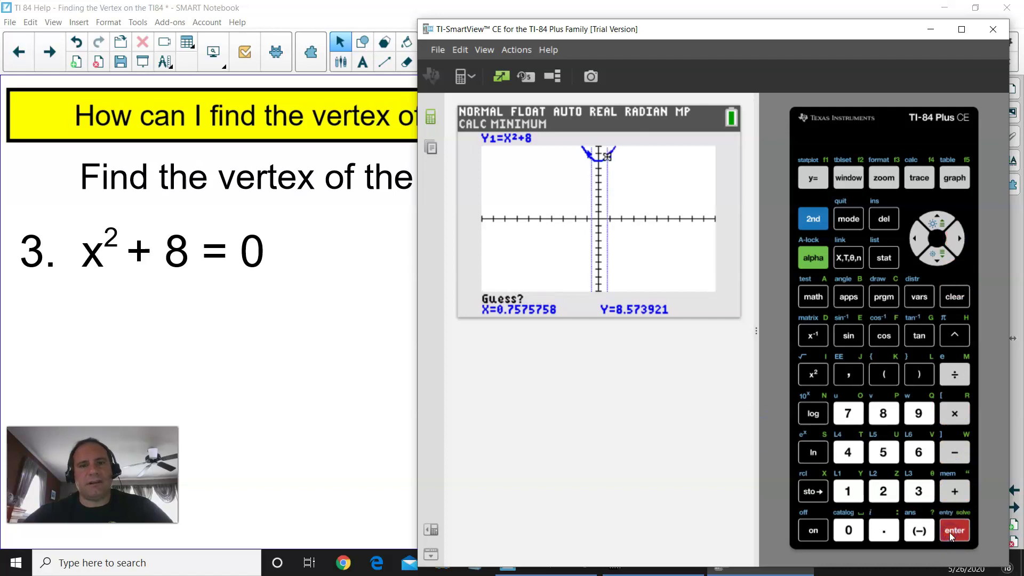
Move the guess to X=0 and compute the minimum X=0, Y=8.
click(915, 240)
click(915, 240)
click(915, 240)
click(915, 240)
click(915, 240)
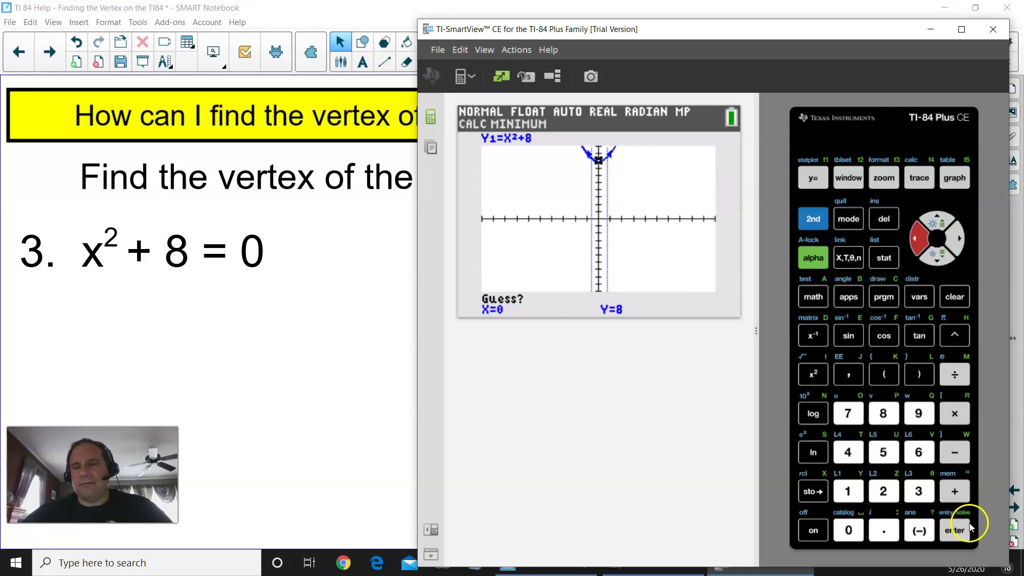
click(951, 533)
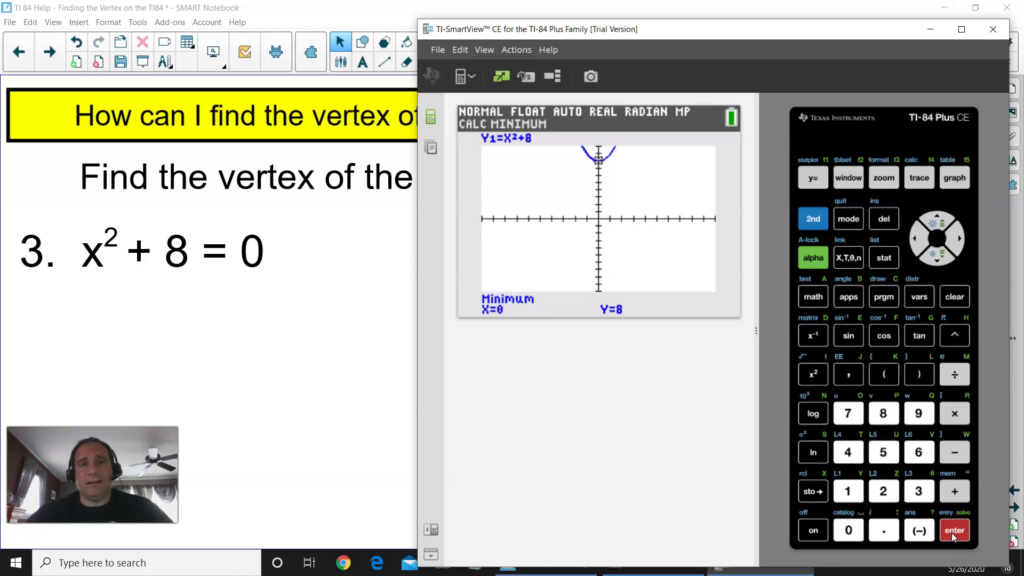
Switch to the Notebook slide and reveal vertex (0, 8) and axis x = 0.
key(alt+Tab)
key(Page_Down)
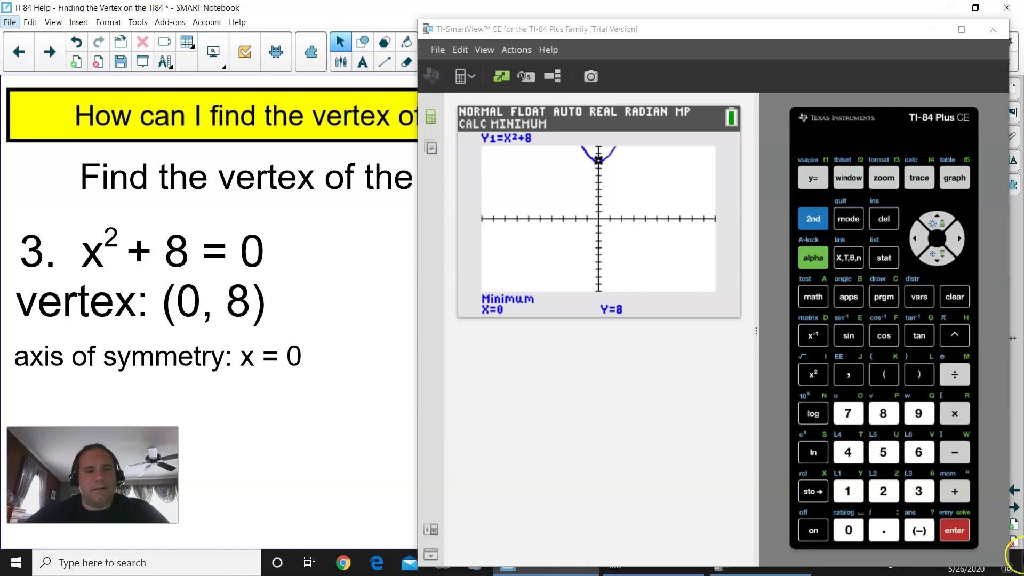